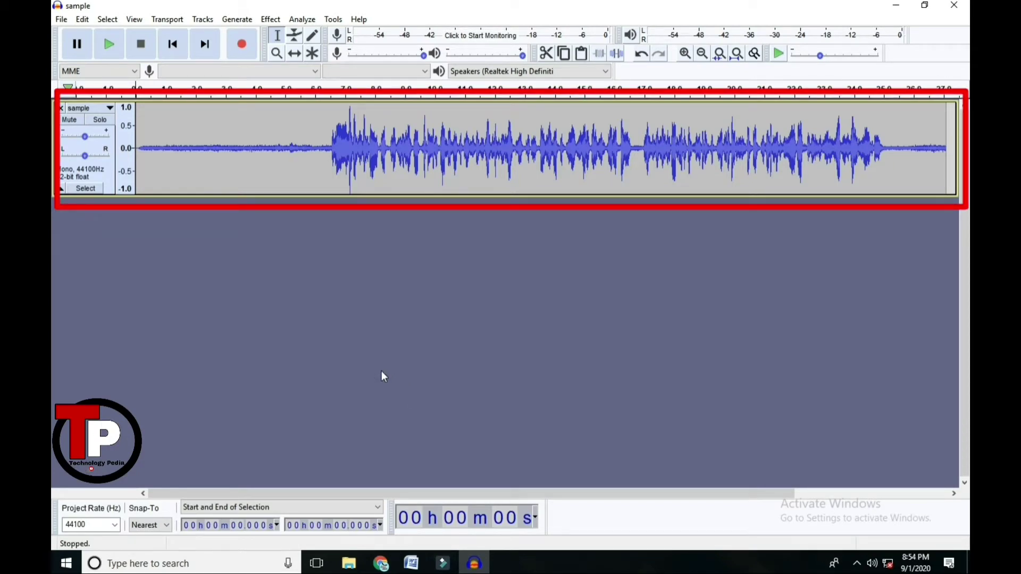
Play the sample recording from near its start to hear the background noise, and stop playback.
{"action": "left_click", "coordinate": [141, 152]}
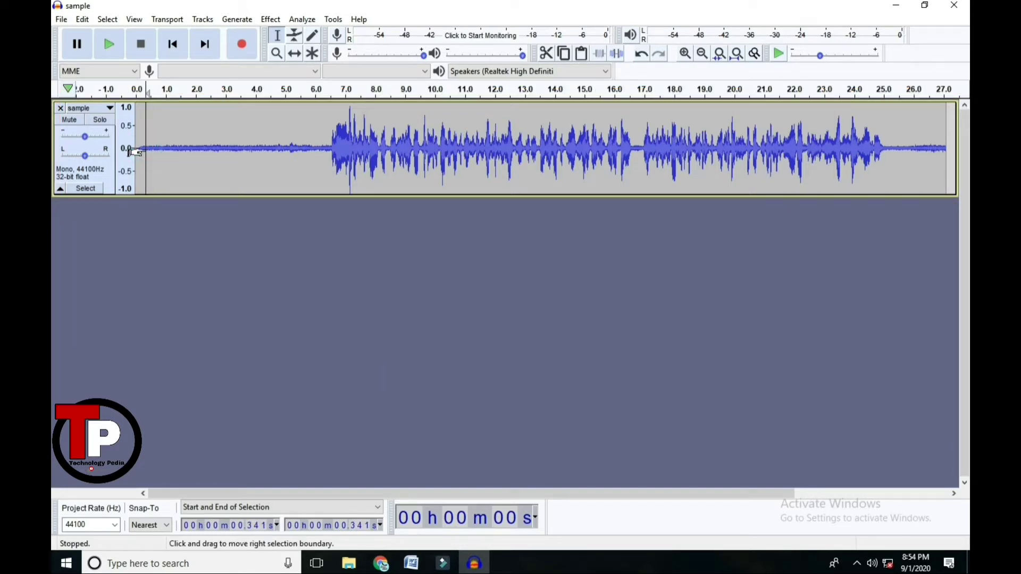
{"action": "key", "text": "space"}
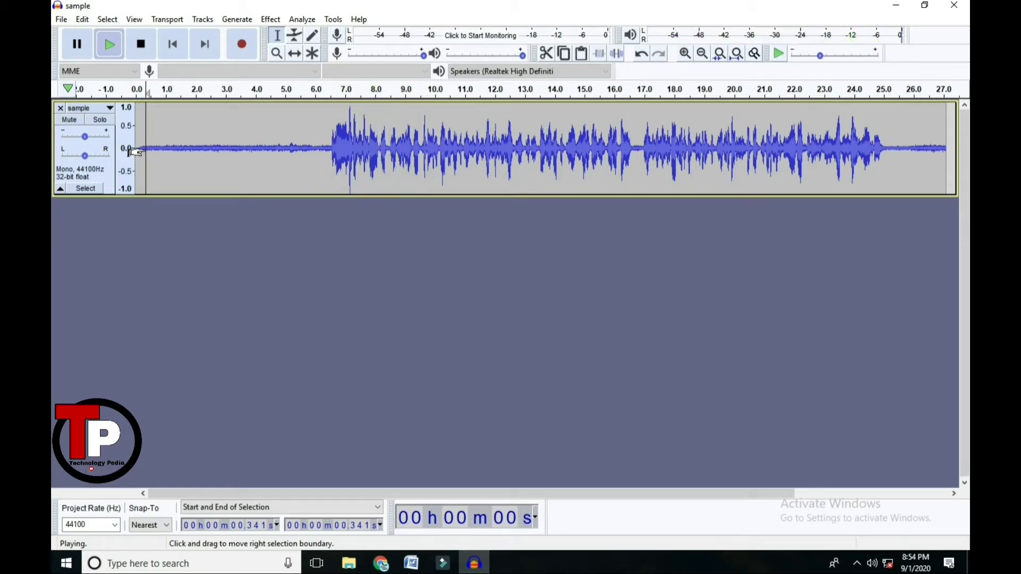
{"action": "key", "text": "space"}
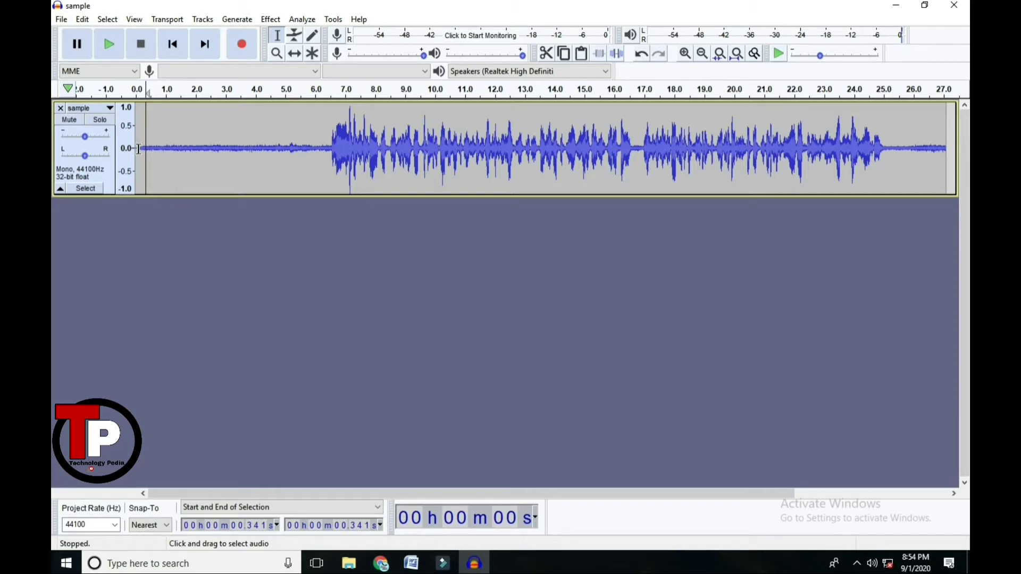
{"action": "left_click_drag", "start_coordinate": [142, 149], "coordinate": [325, 158]}
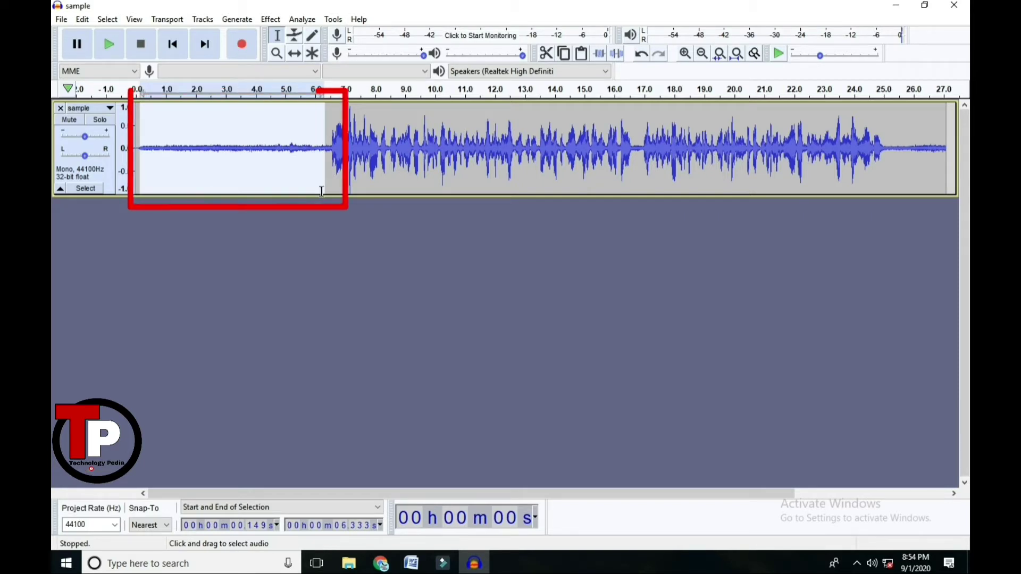
{"action": "left_click", "coordinate": [326, 238]}
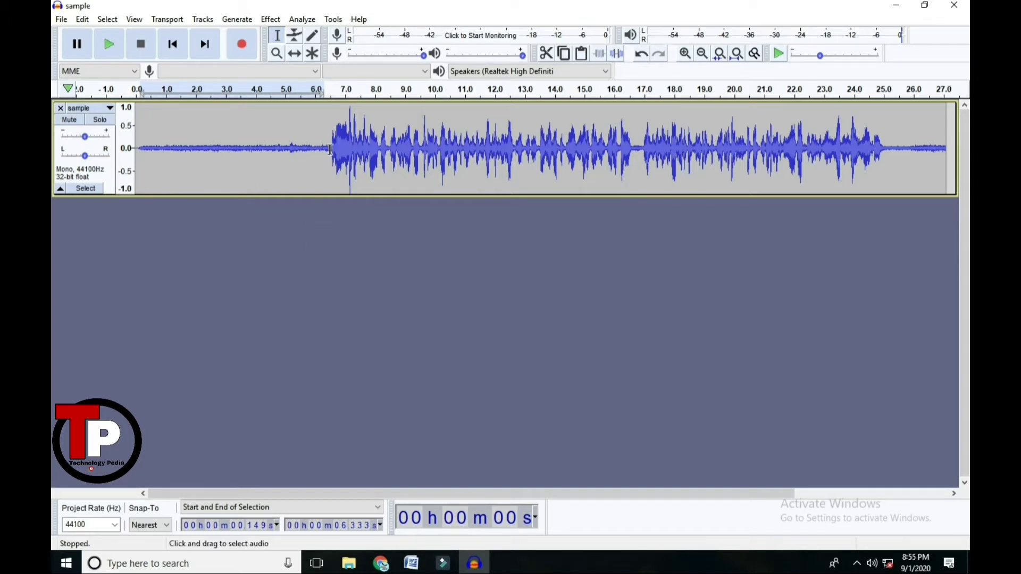
{"action": "left_click", "coordinate": [319, 220]}
Capture a noise profile with Noise Reduction from the speech-free opening, from 0 to about 6.5 seconds.
{"action": "left_click_drag", "start_coordinate": [330, 160], "coordinate": [137, 165]}
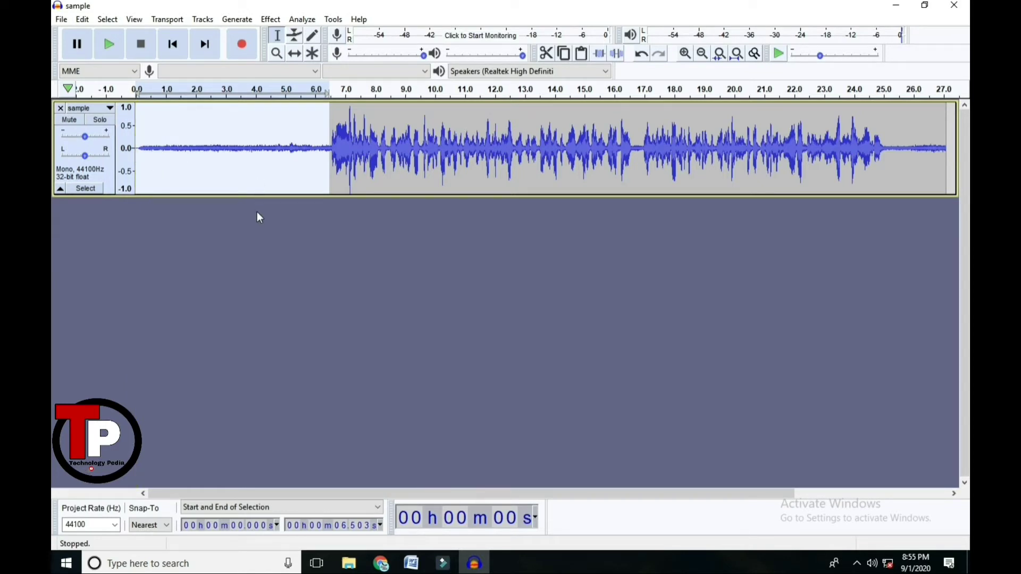
{"action": "left_click", "coordinate": [269, 21]}
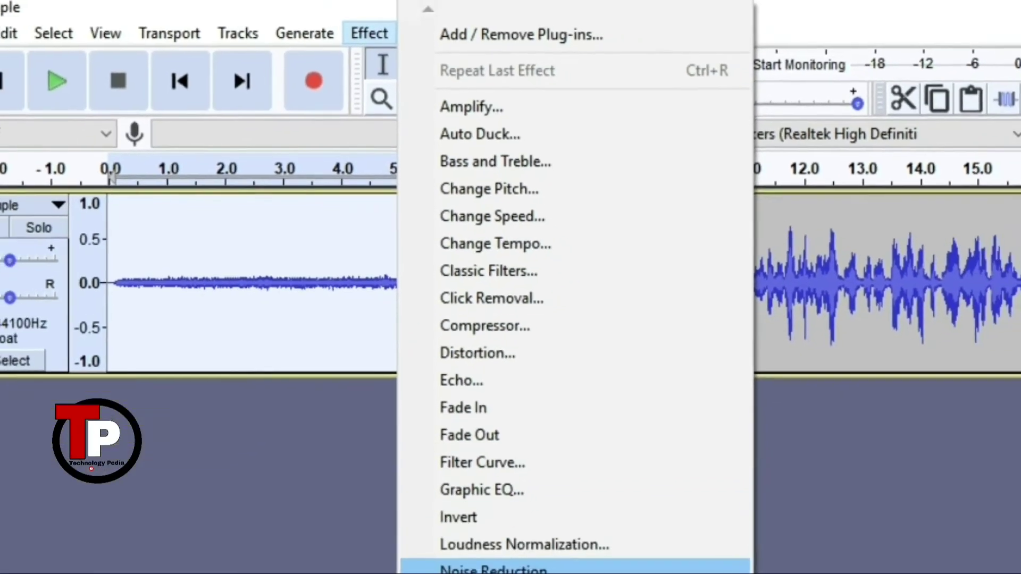
{"action": "left_click", "coordinate": [456, 526]}
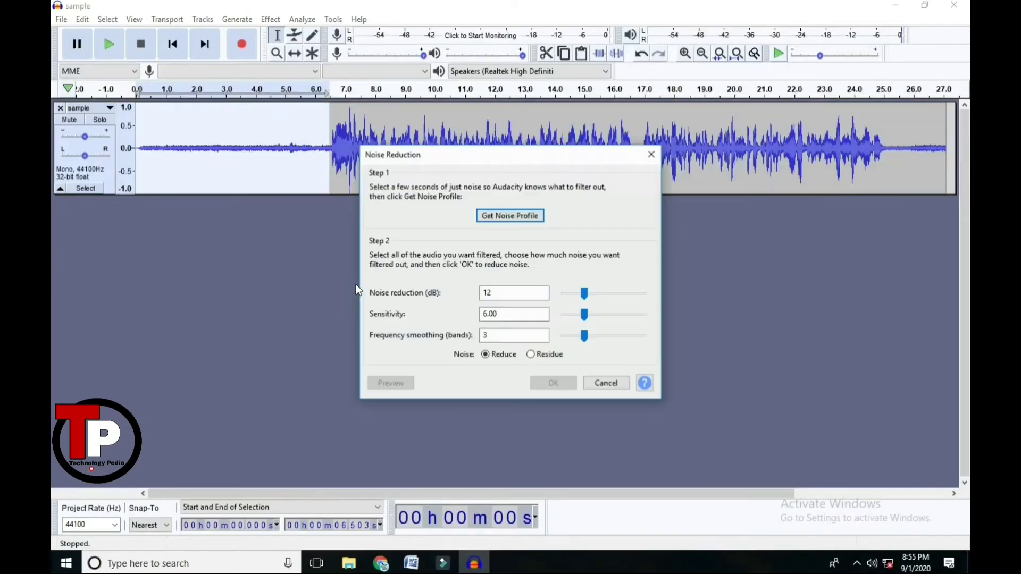
{"action": "left_click", "coordinate": [505, 217]}
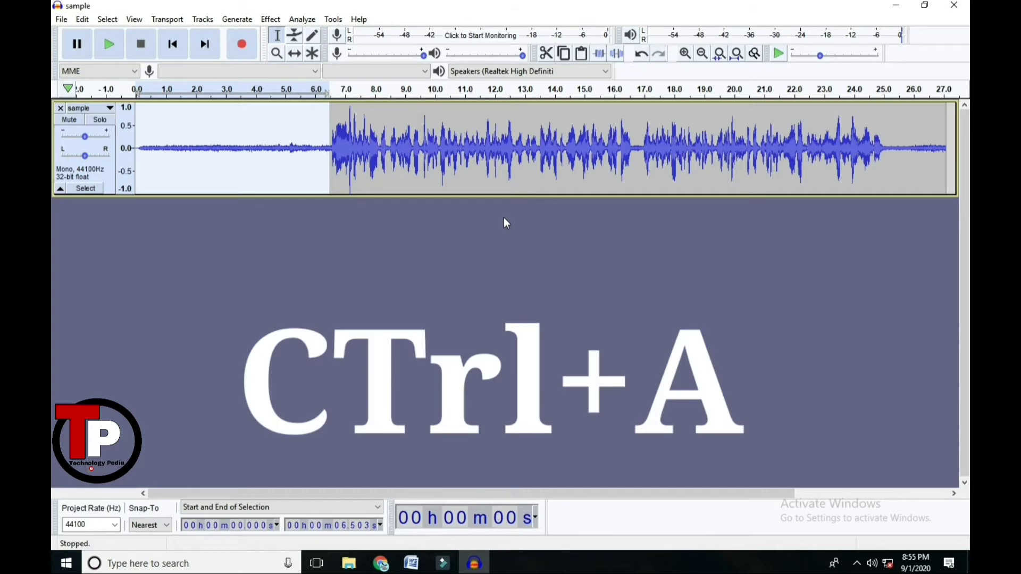
Apply Noise Reduction to the entire track with 12 dB reduction, sensitivity 6.00 and 3 frequency smoothing bands.
{"action": "key", "text": "ctrl+a"}
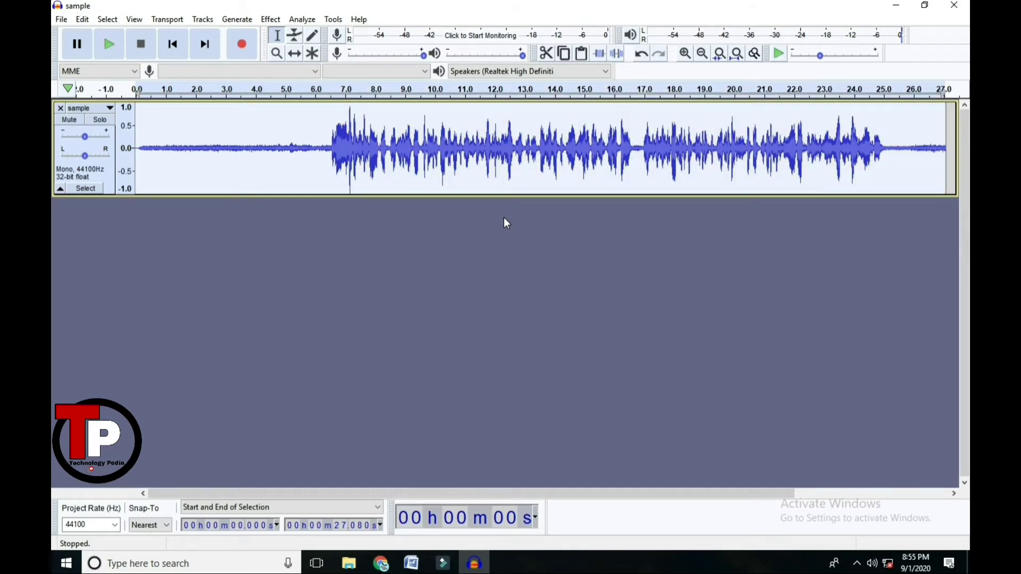
{"action": "key", "text": "ctrl+r"}
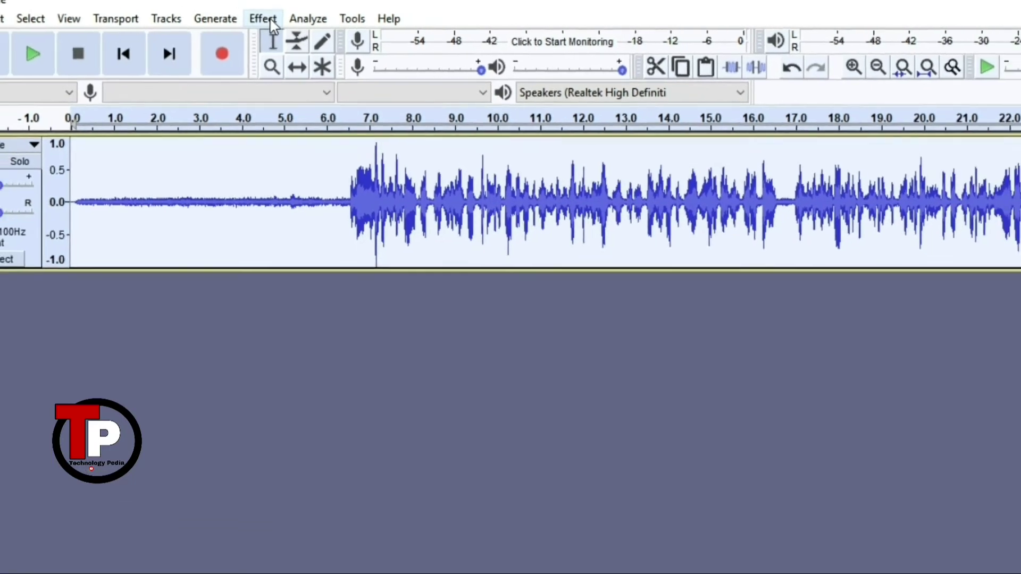
{"action": "left_click", "coordinate": [271, 19]}
{"action": "left_click", "coordinate": [348, 359]}
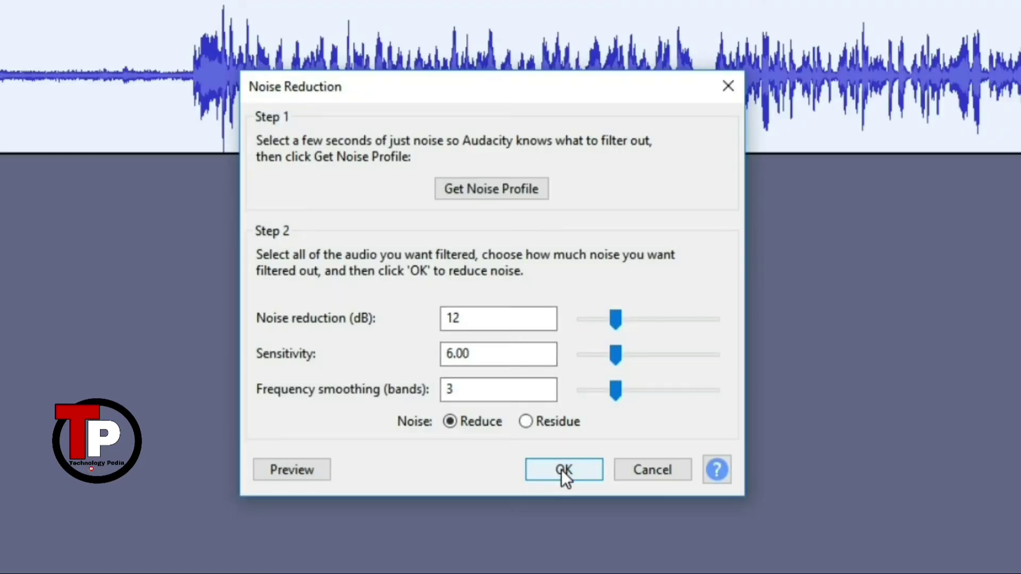
{"action": "left_click", "coordinate": [564, 470]}
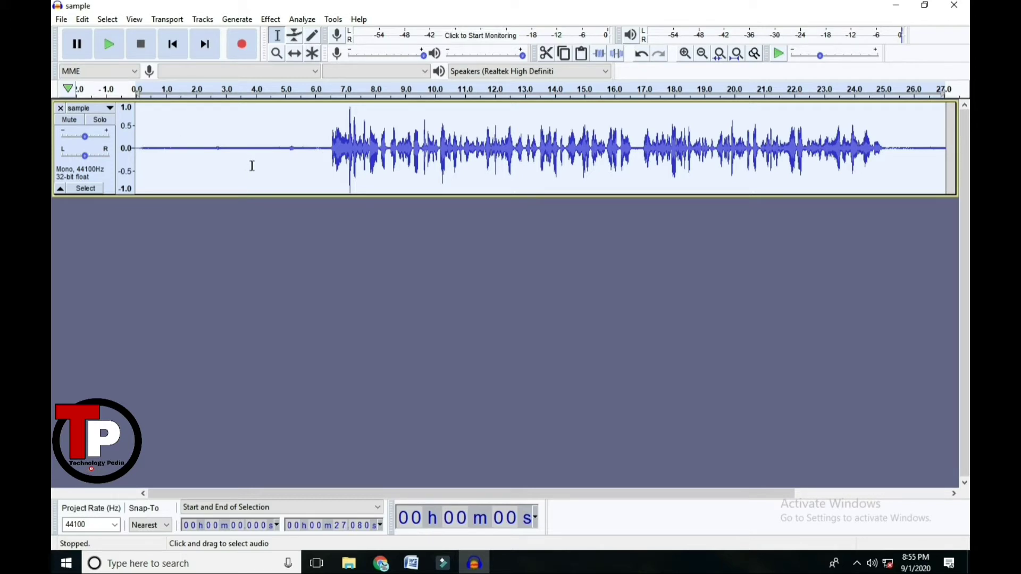
Take a new noise profile from the first 6.5 seconds of the filtered track and repeat Noise Reduction on the entire track.
{"action": "left_click_drag", "start_coordinate": [328, 150], "coordinate": [85, 154]}
{"action": "left_click", "coordinate": [270, 19]}
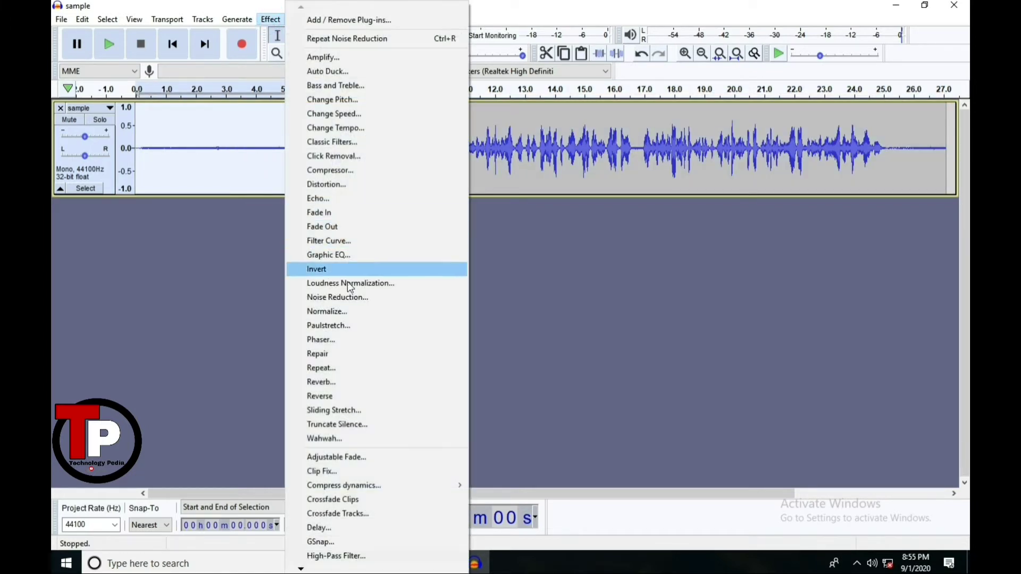
{"action": "left_click", "coordinate": [349, 297]}
{"action": "left_click", "coordinate": [498, 209]}
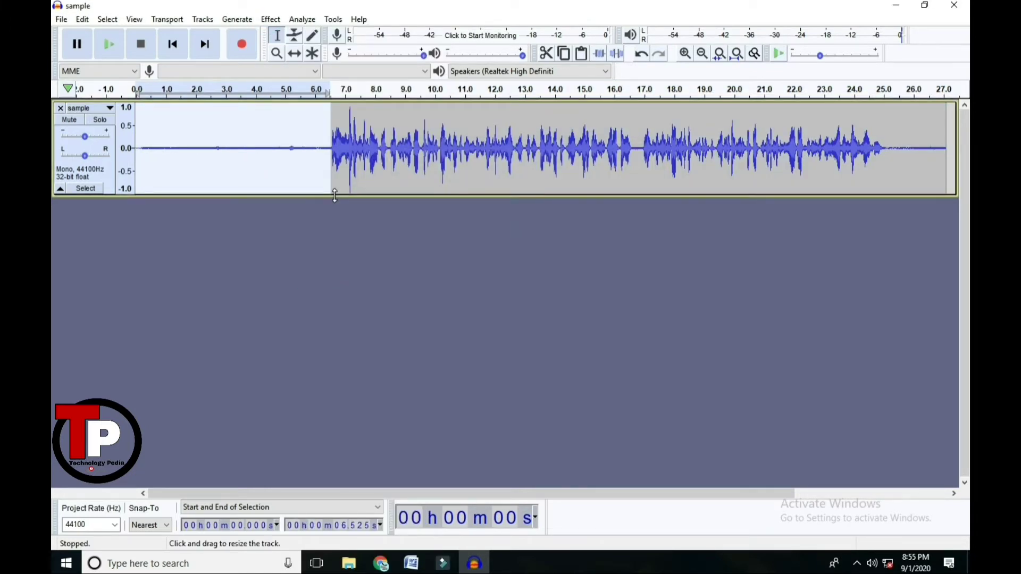
{"action": "key", "text": "ctrl+a"}
{"action": "key", "text": "ctrl+r"}
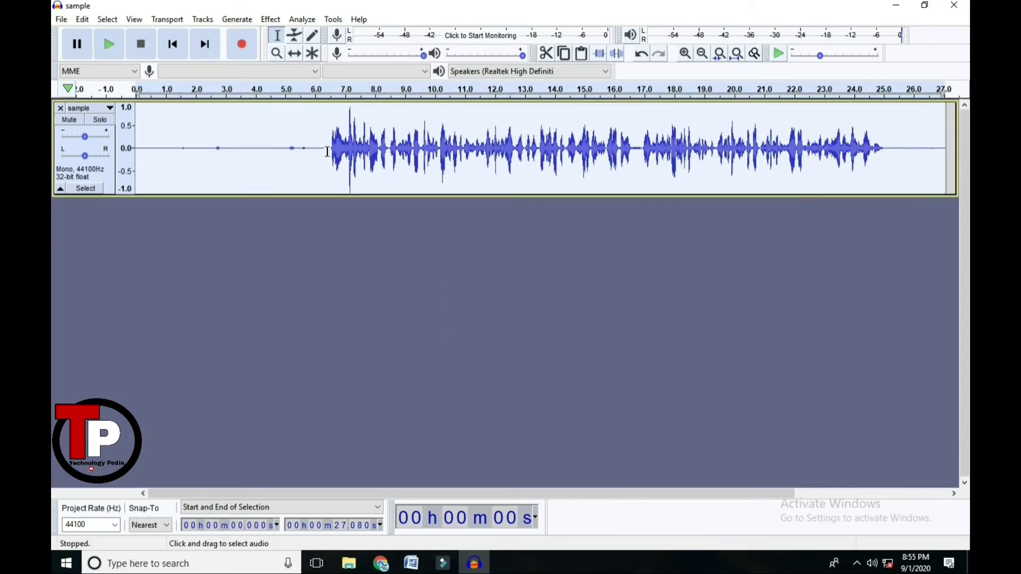
Profile the remaining noise in the opening 6.5 seconds again and run a third Noise Reduction pass over the entire track.
{"action": "left_click_drag", "start_coordinate": [326, 153], "coordinate": [106, 154]}
{"action": "left_click", "coordinate": [269, 19]}
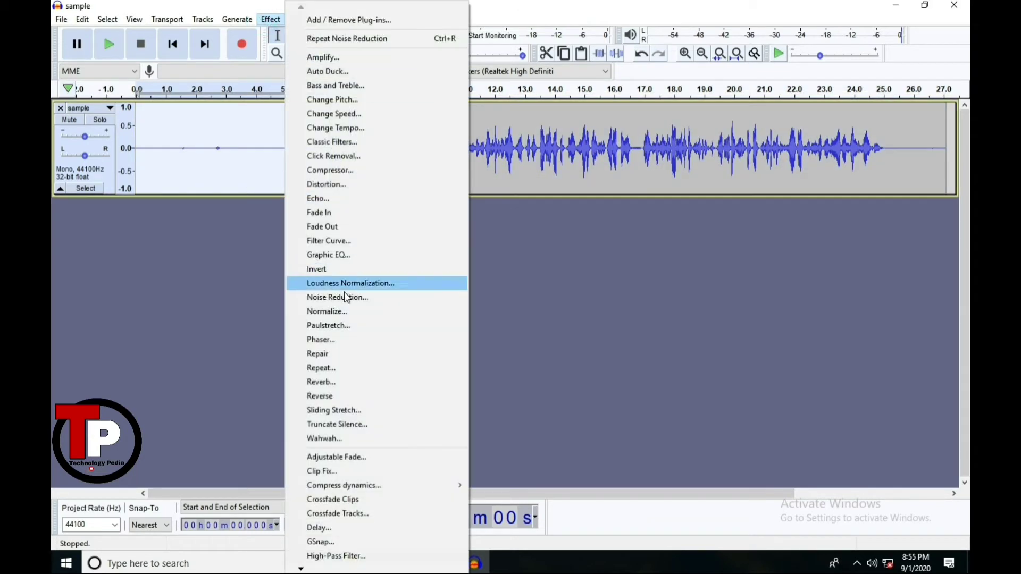
{"action": "left_click", "coordinate": [346, 298]}
{"action": "left_click", "coordinate": [500, 216]}
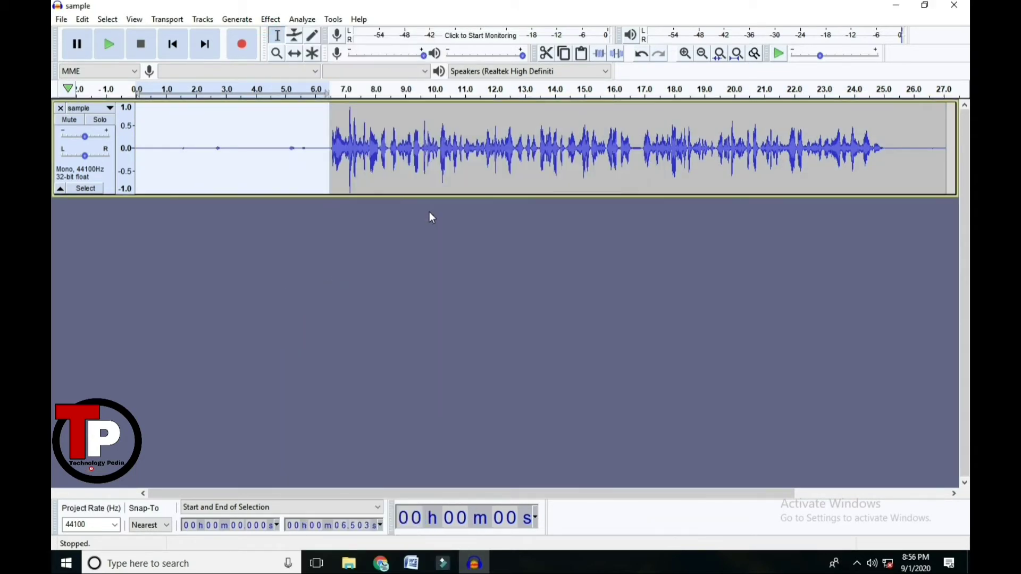
{"action": "key", "text": "ctrl+a"}
{"action": "key", "text": "ctrl+r"}
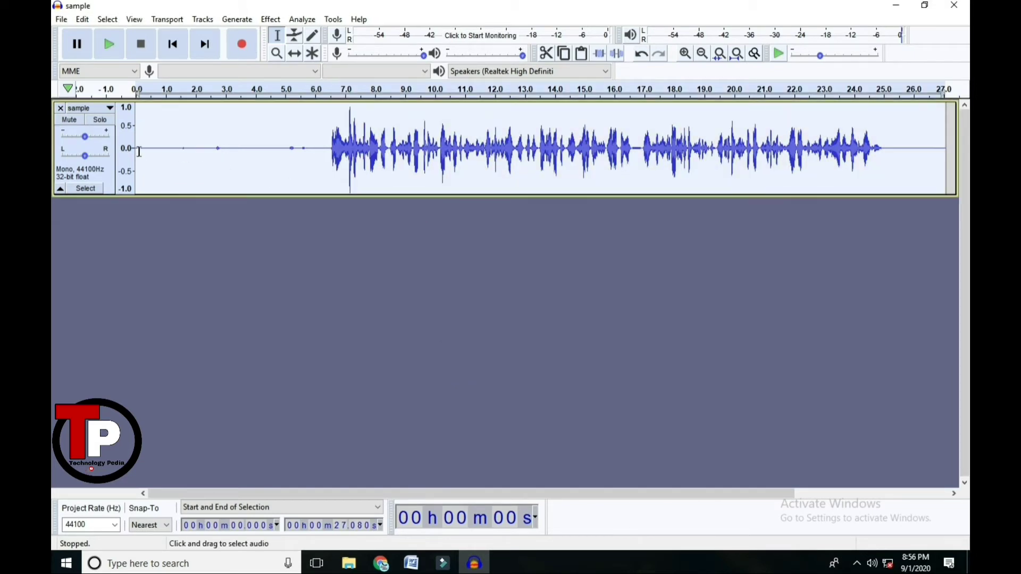
Play the cleaned recording from about 4.2 seconds into the speech to check the noise removal, and stop playback.
{"action": "left_click_drag", "start_coordinate": [139, 152], "coordinate": [209, 165]}
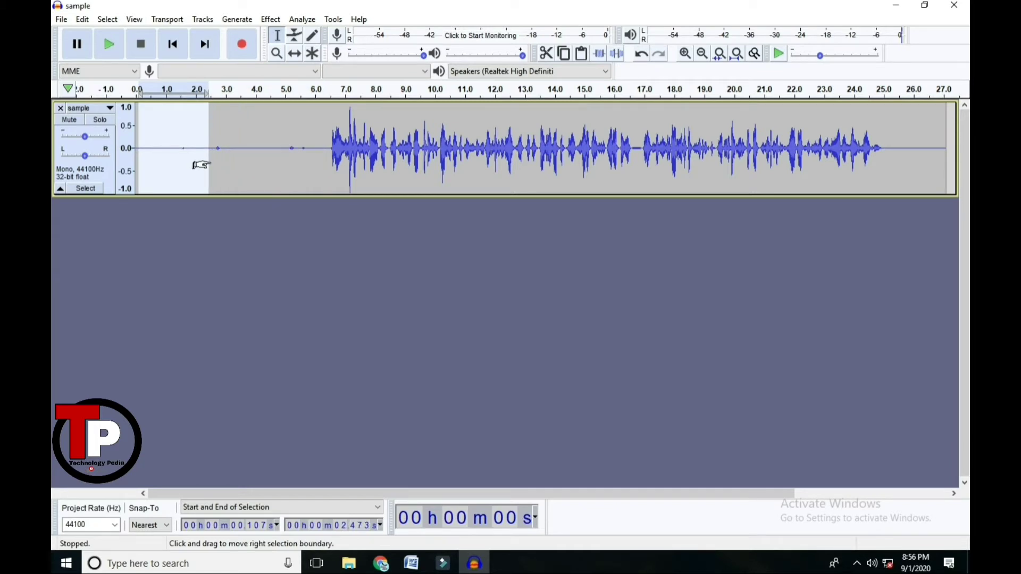
{"action": "left_click", "coordinate": [201, 259]}
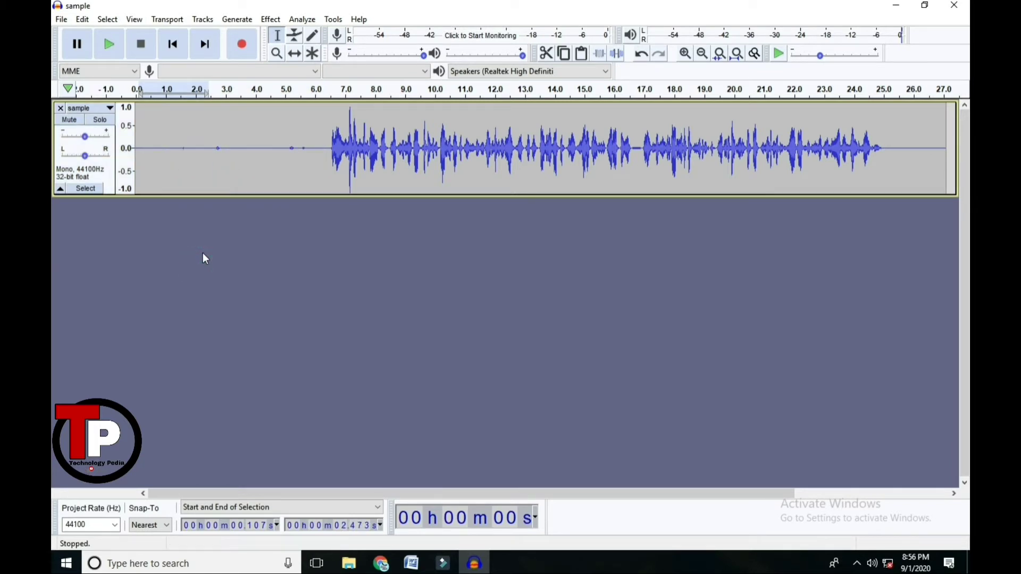
{"action": "left_click", "coordinate": [131, 101]}
{"action": "left_click", "coordinate": [262, 148]}
{"action": "key", "text": "space"}
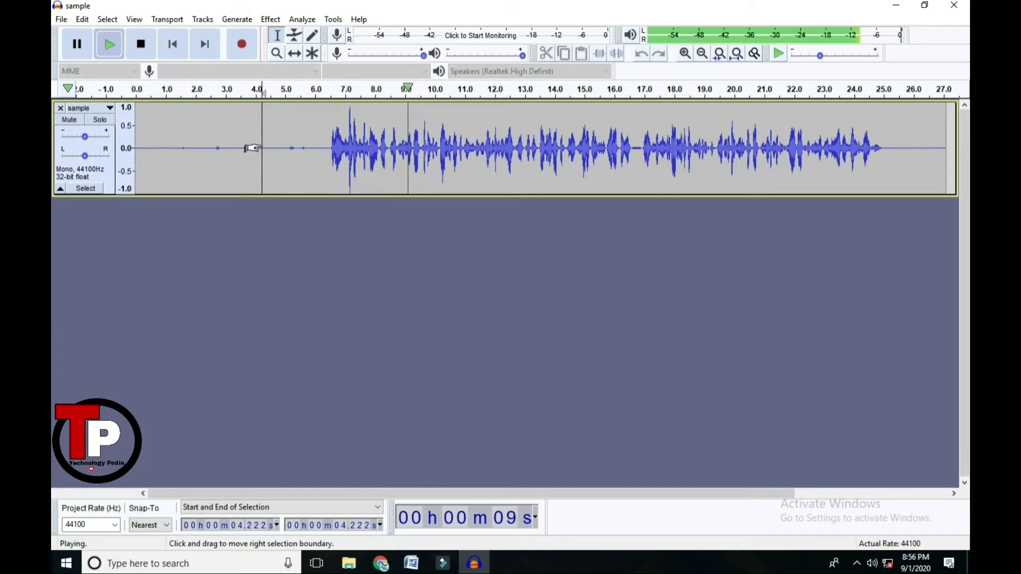
{"action": "key", "text": "space"}
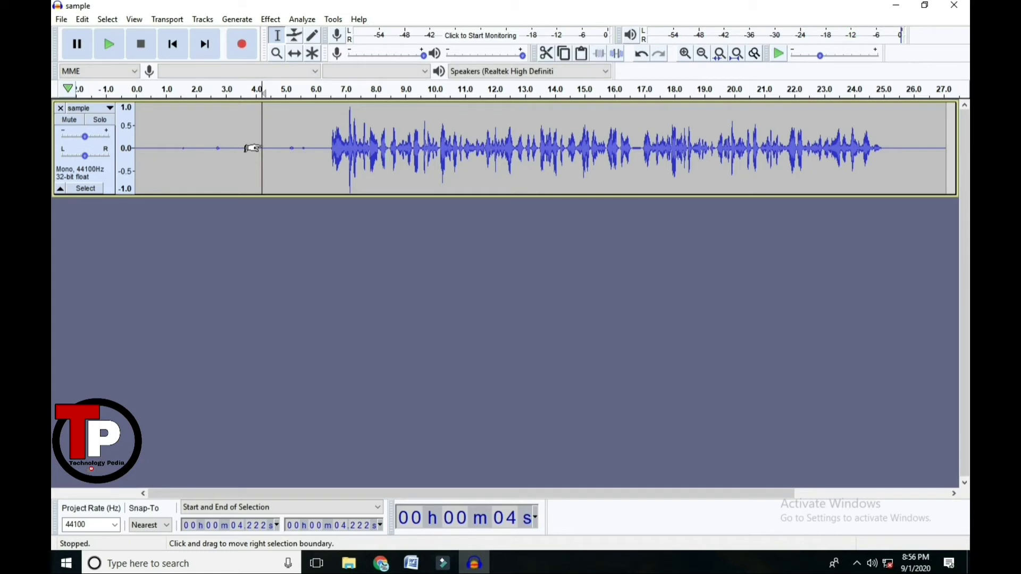
Close the sample project and exit the audio editor, answering the closing prompt.
{"action": "left_click_drag", "start_coordinate": [169, 148], "coordinate": [319, 159]}
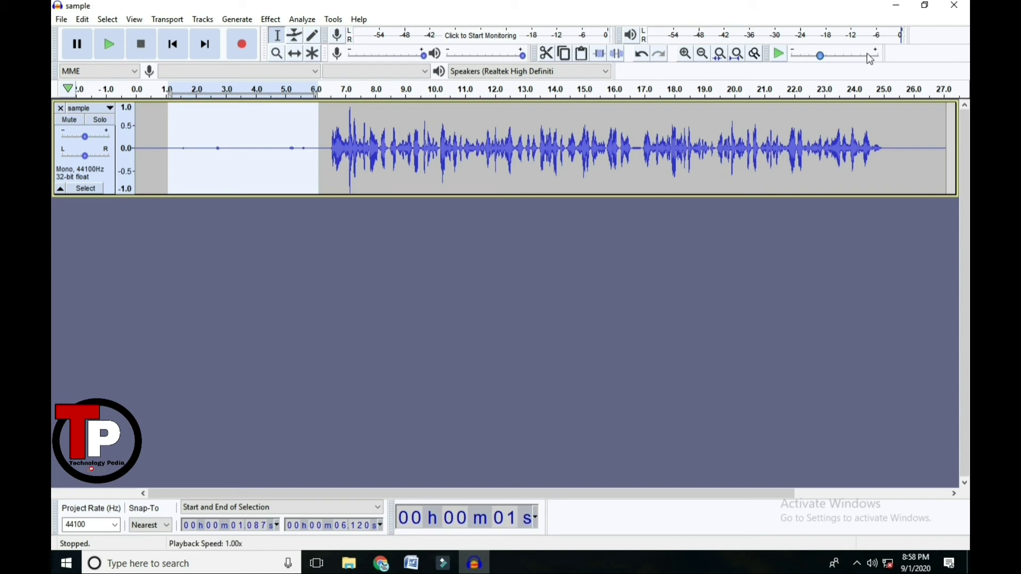
{"action": "left_click", "coordinate": [954, 5]}
{"action": "left_click", "coordinate": [537, 276]}
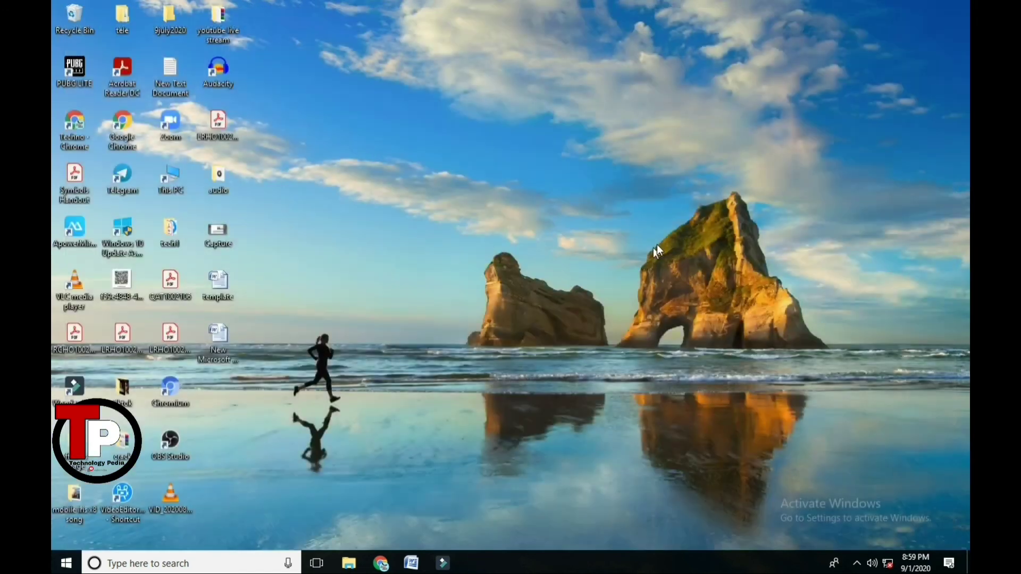